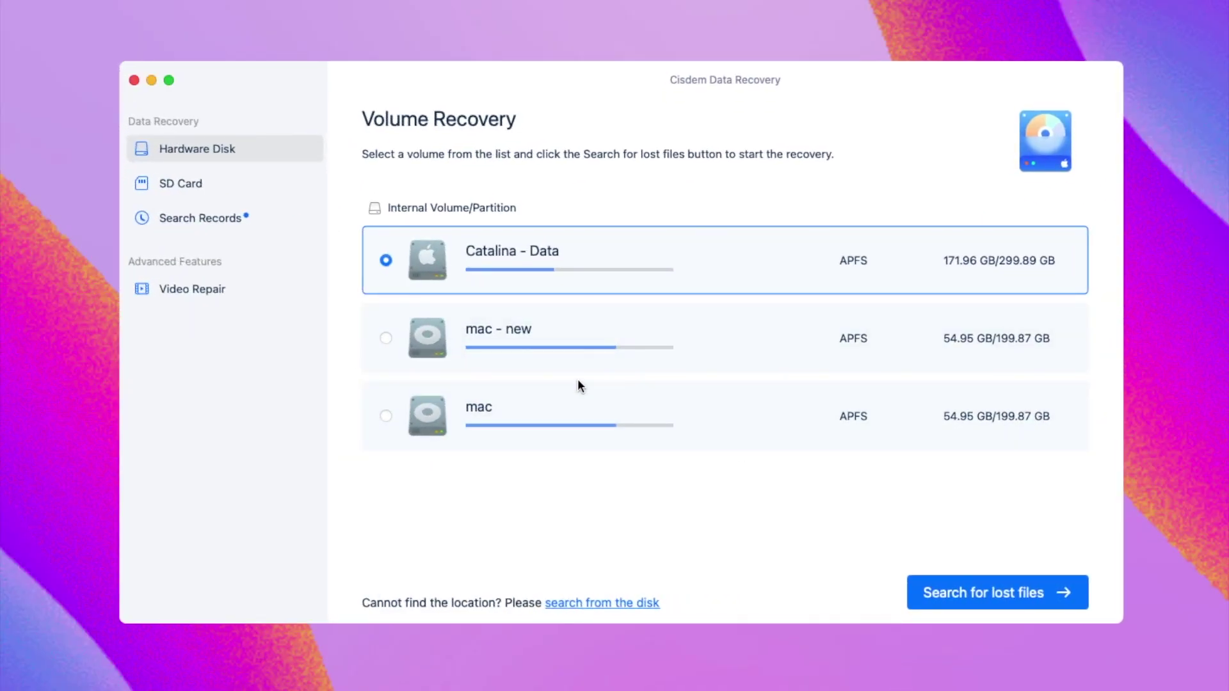
Look over the SD Card and Search Records options, then scan Catalina - Data from Hardware Disk
click(221, 192)
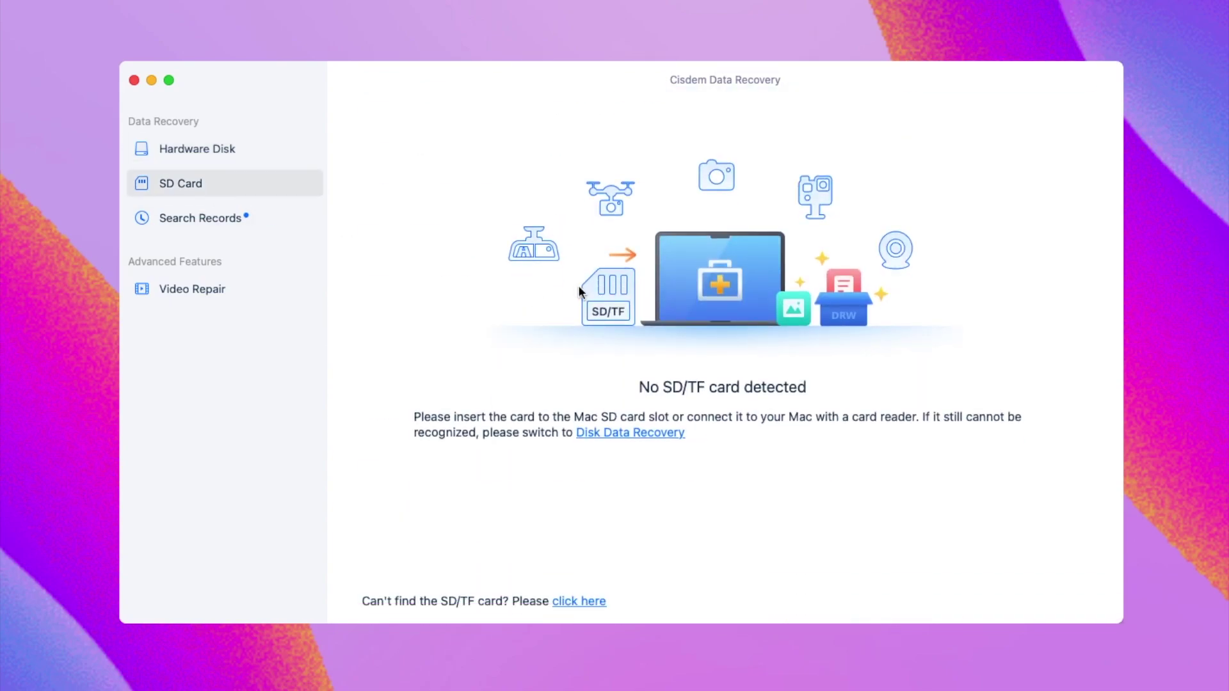
click(223, 223)
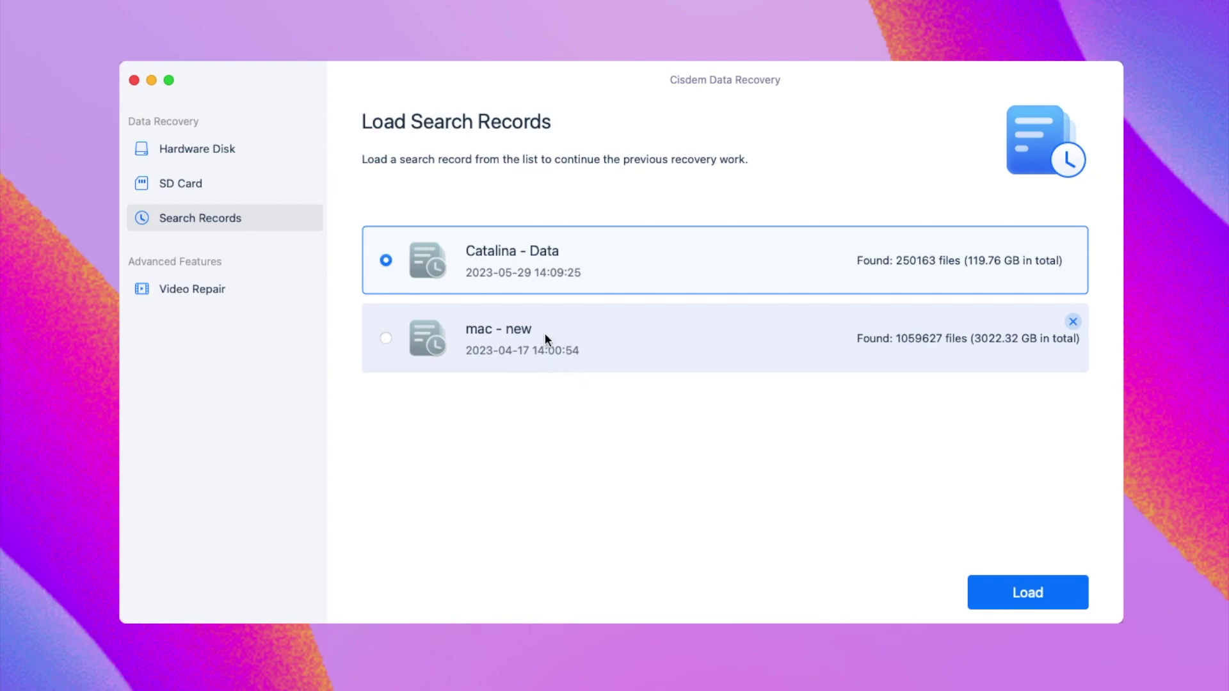
click(211, 156)
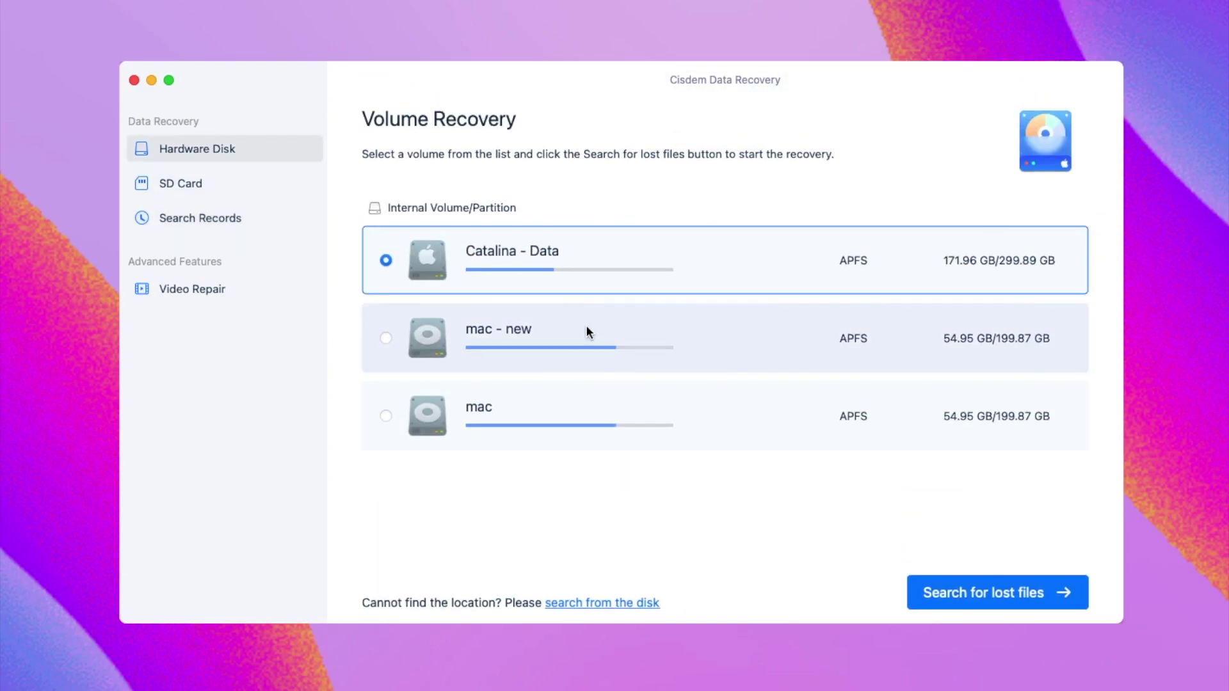
click(974, 590)
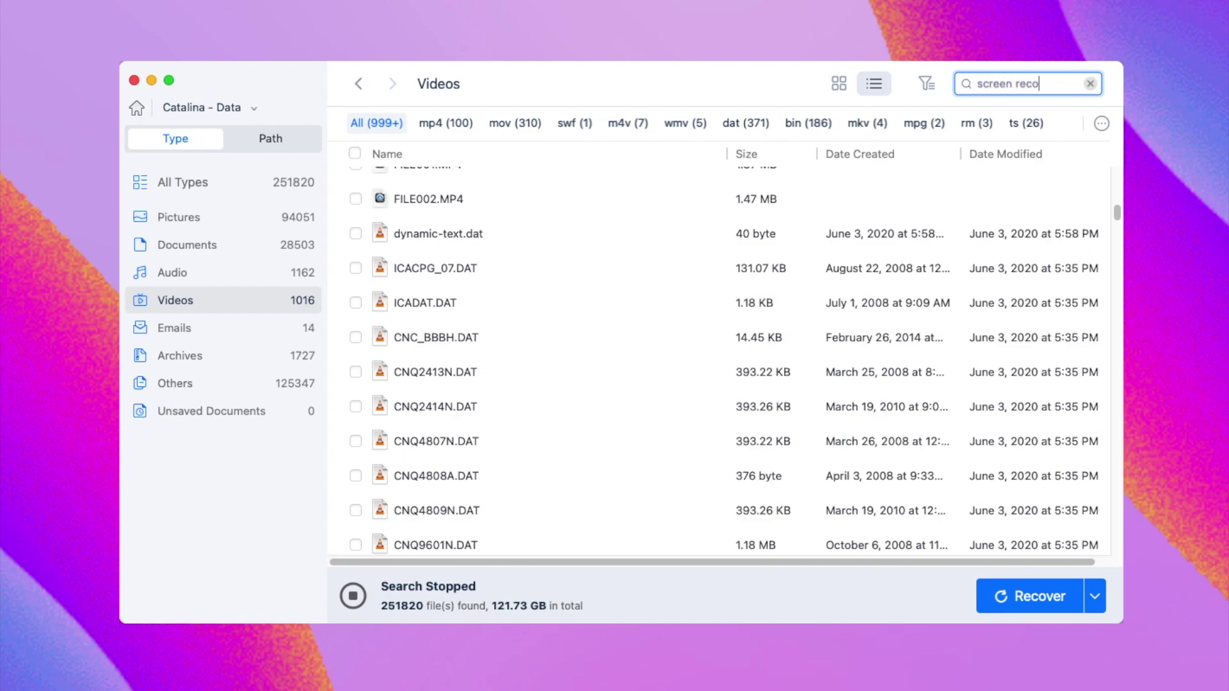
Search the results for 'screen recording' and show the matching videos as thumbnails with filters
text(ng)
key(Return)
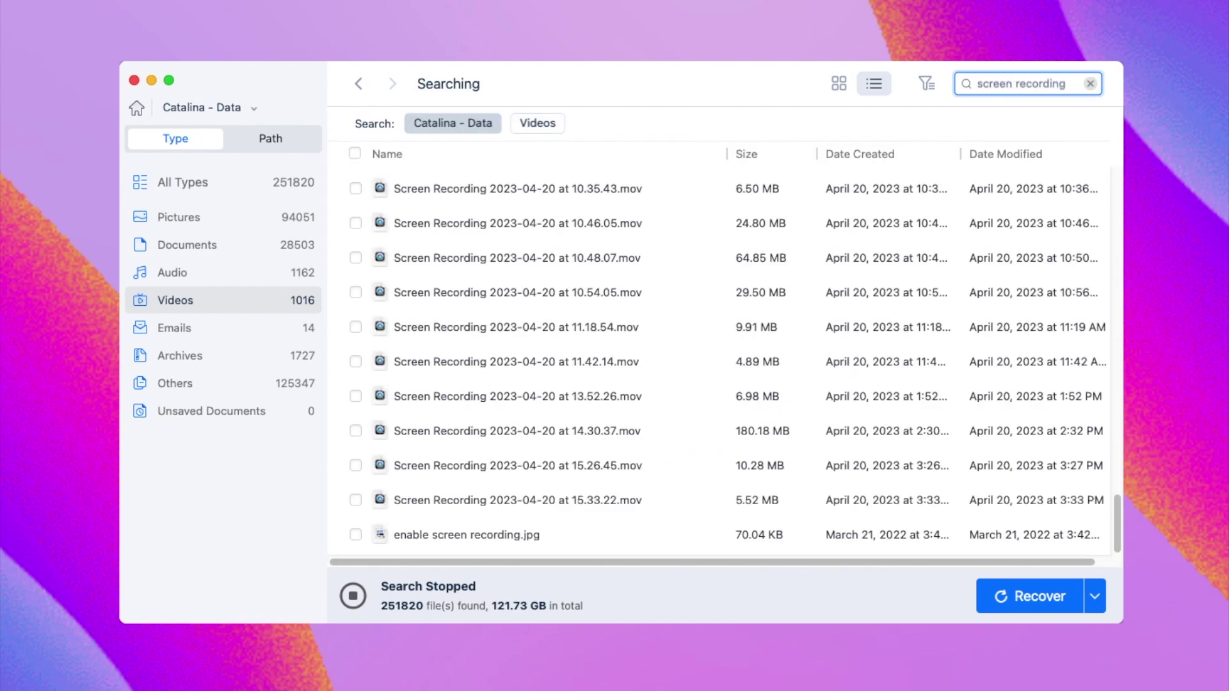
click(835, 87)
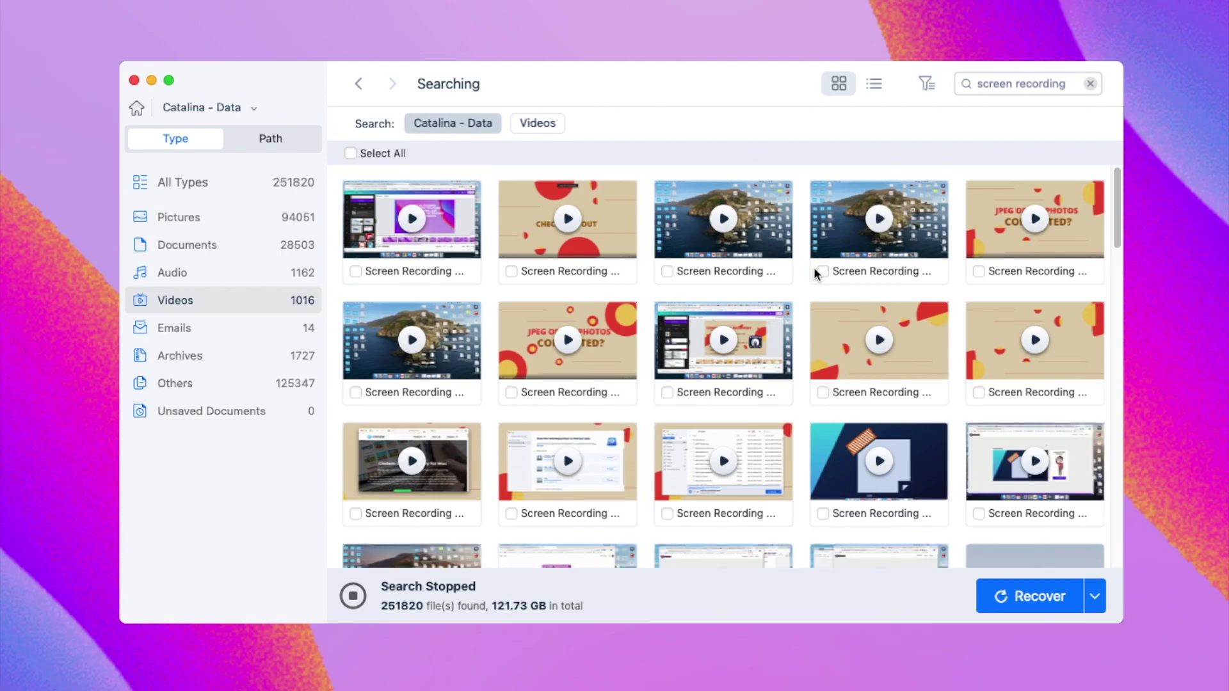
scroll(814, 272, down, 10)
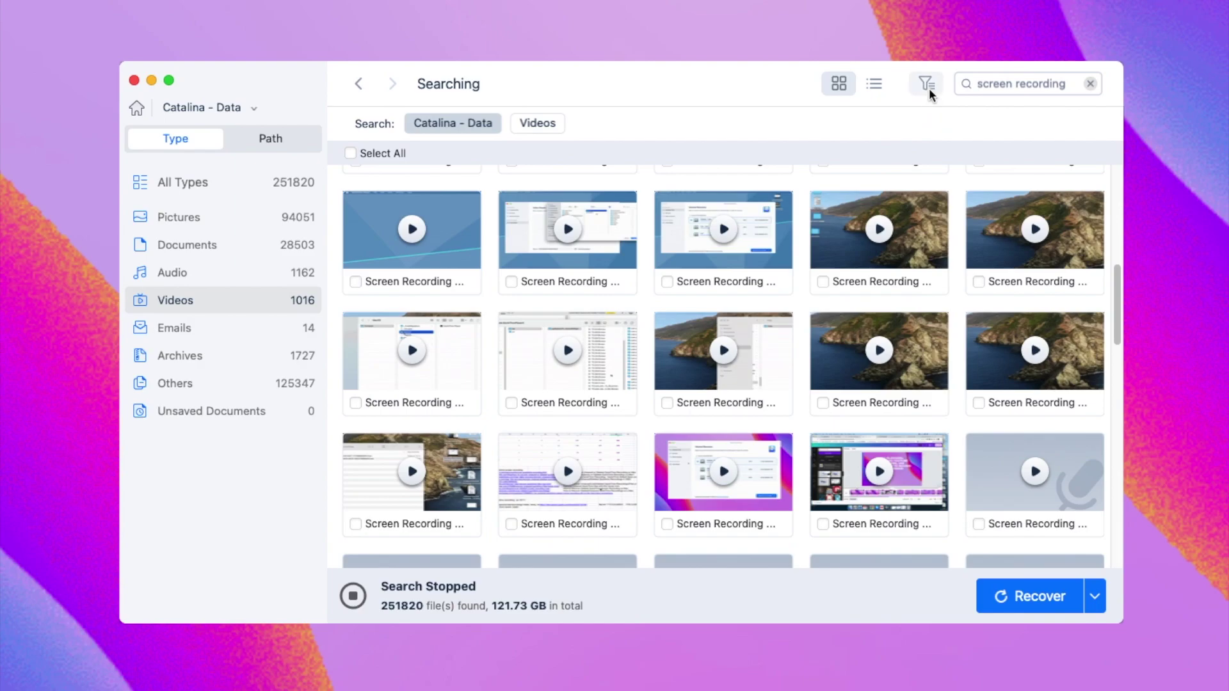
click(926, 83)
Filter by Type Videos and Size 10 MB - 100 MB, then check the Date Created ranges
click(396, 124)
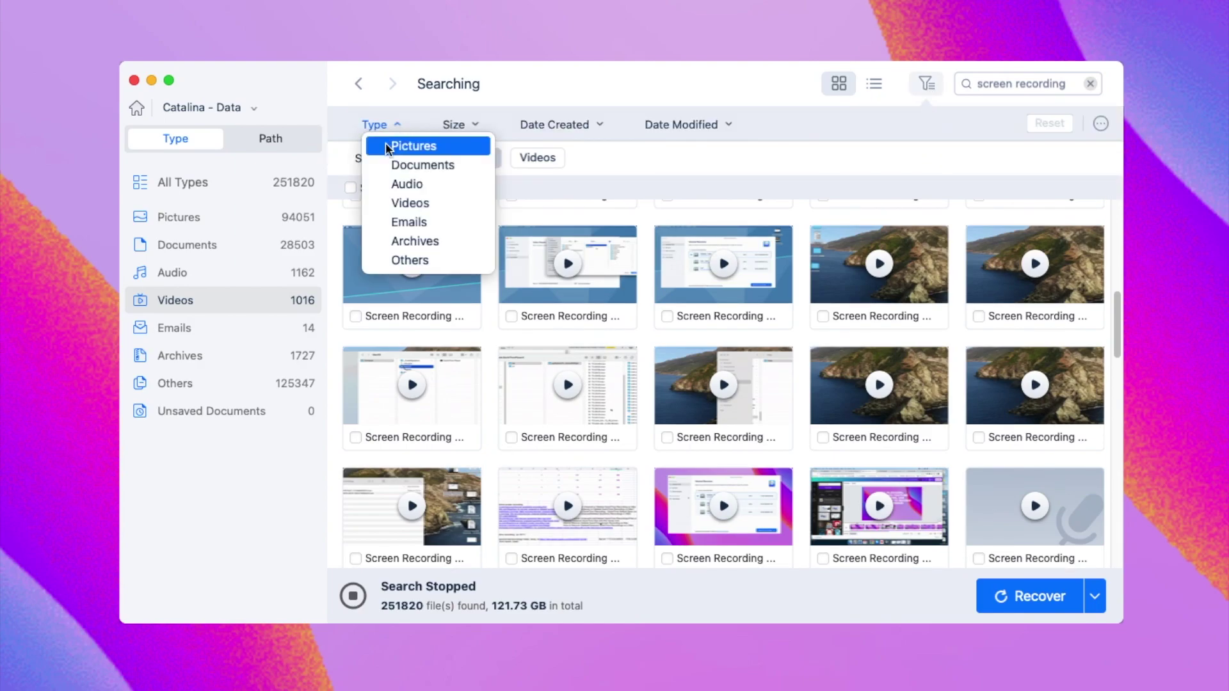
click(403, 198)
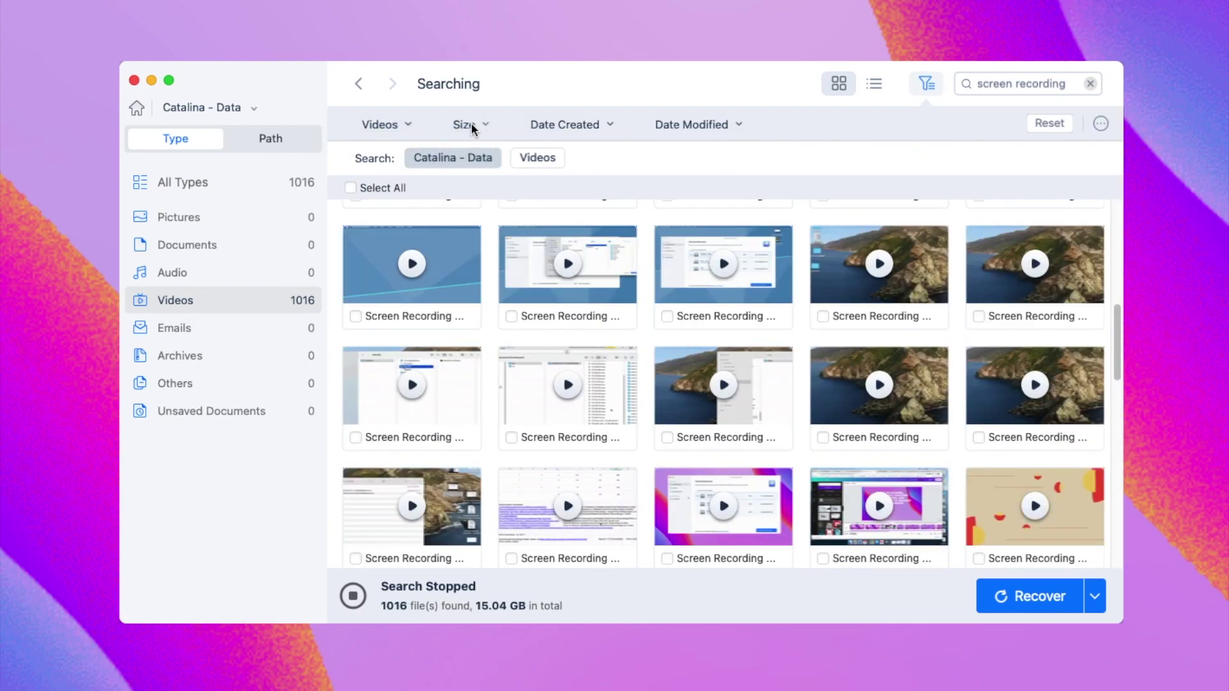
click(466, 123)
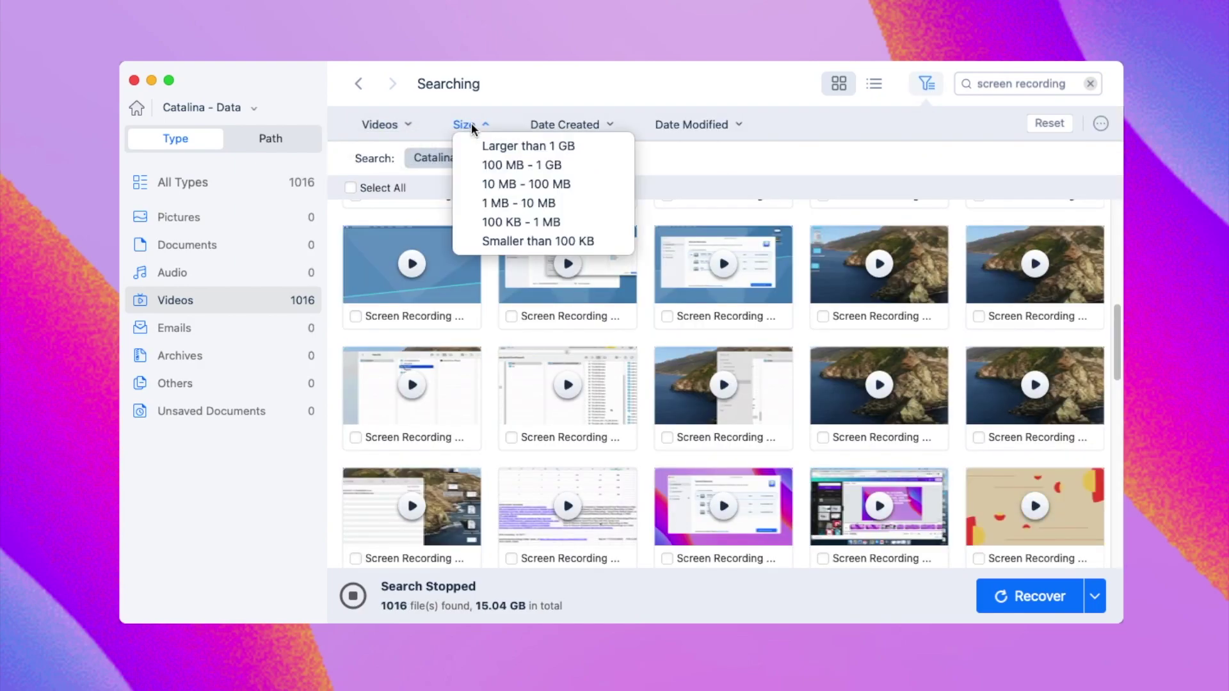
click(490, 182)
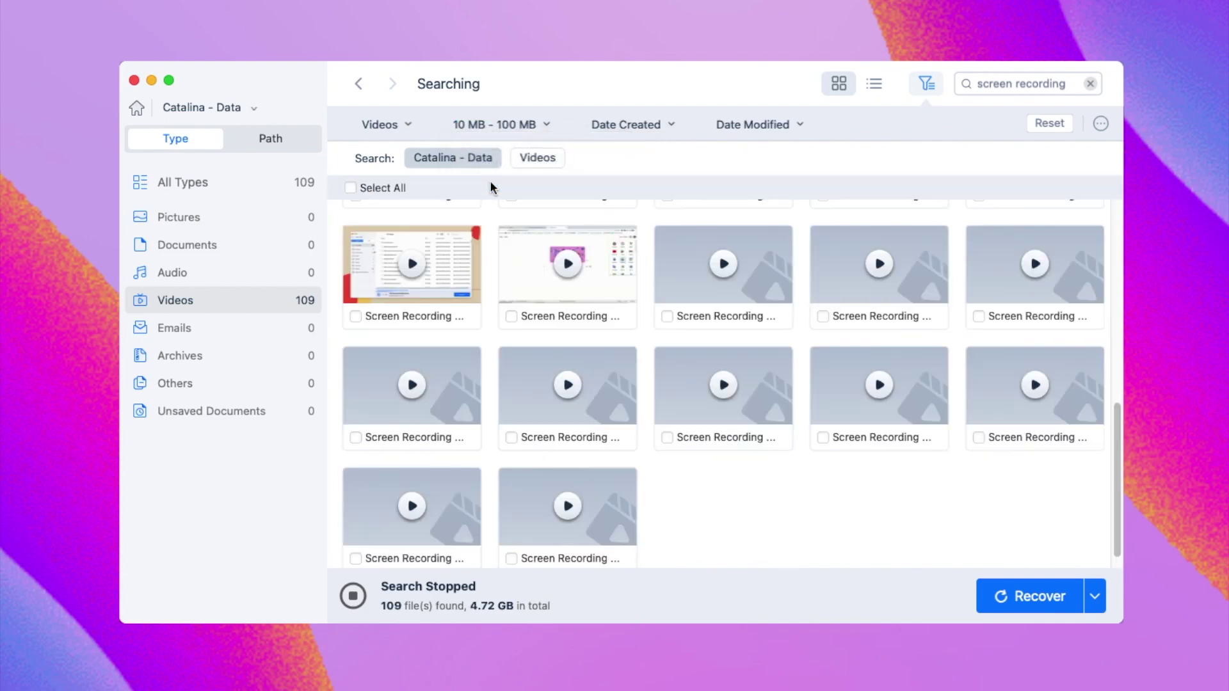
click(629, 125)
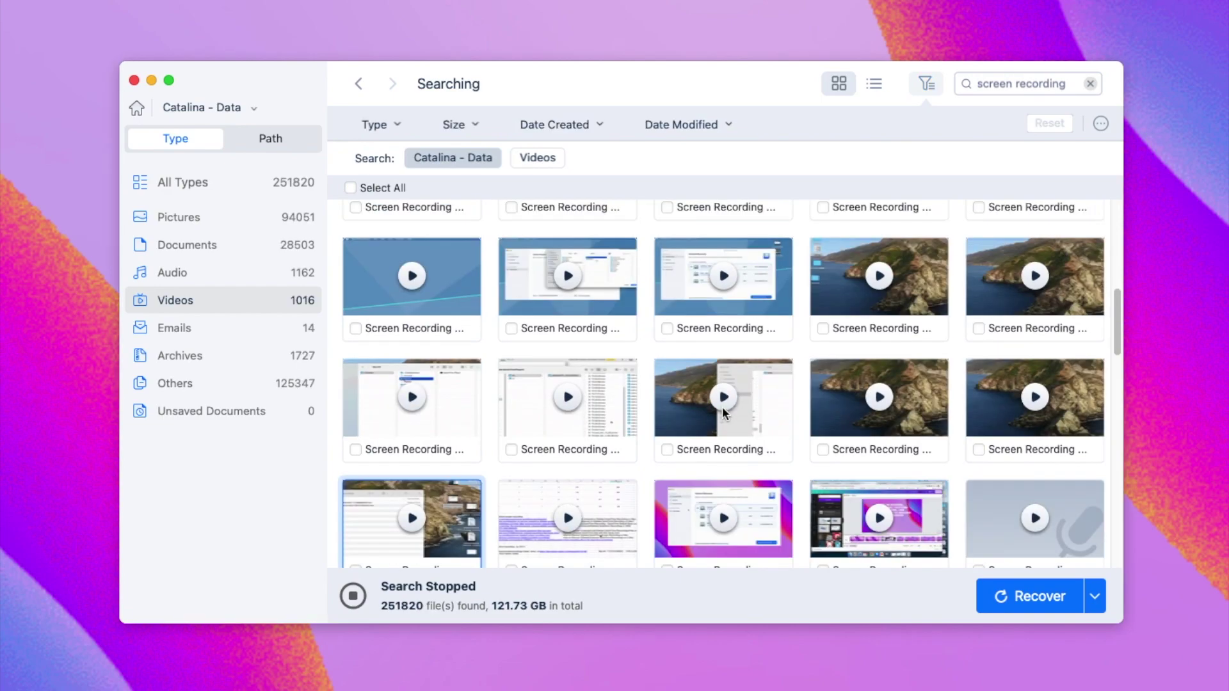
click(722, 405)
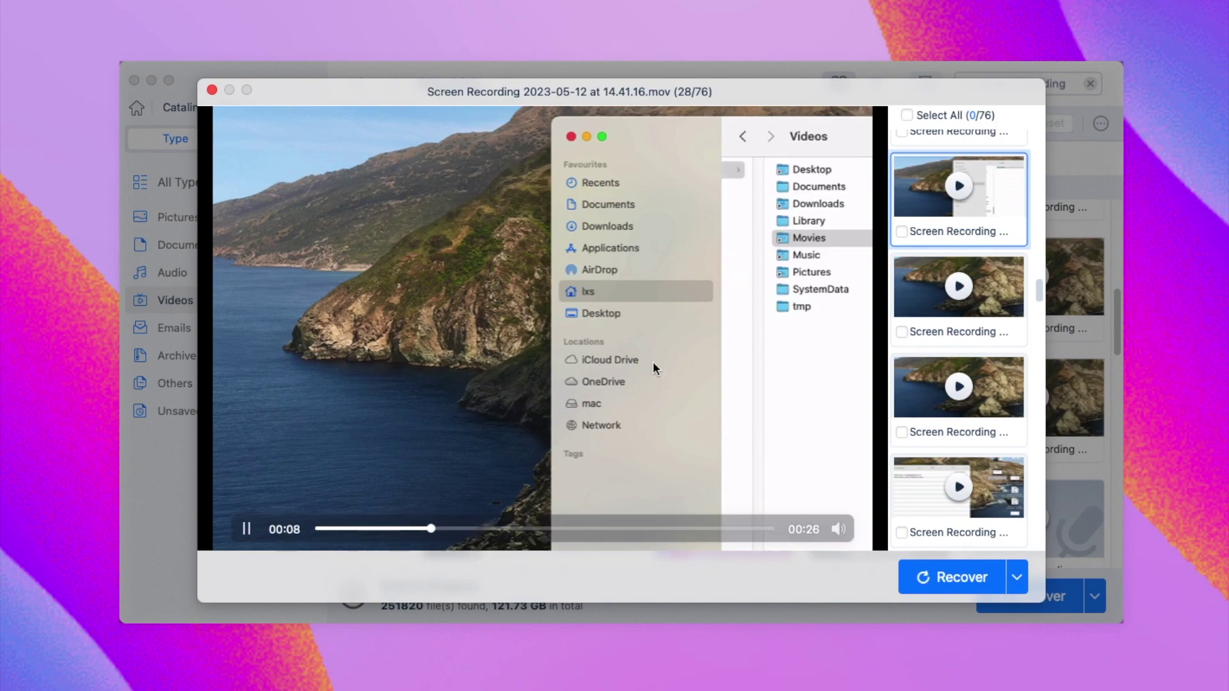
key(Escape)
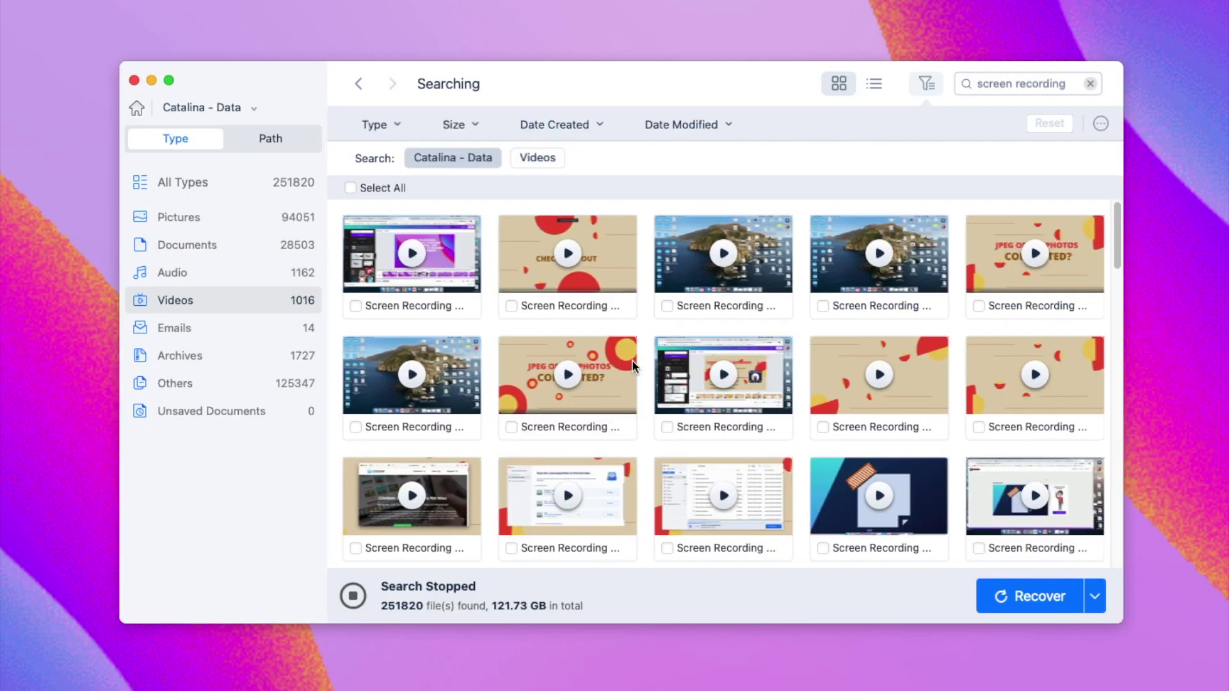
Select the three Screen Recording videos and view the recovery destination choices
click(355, 306)
click(511, 306)
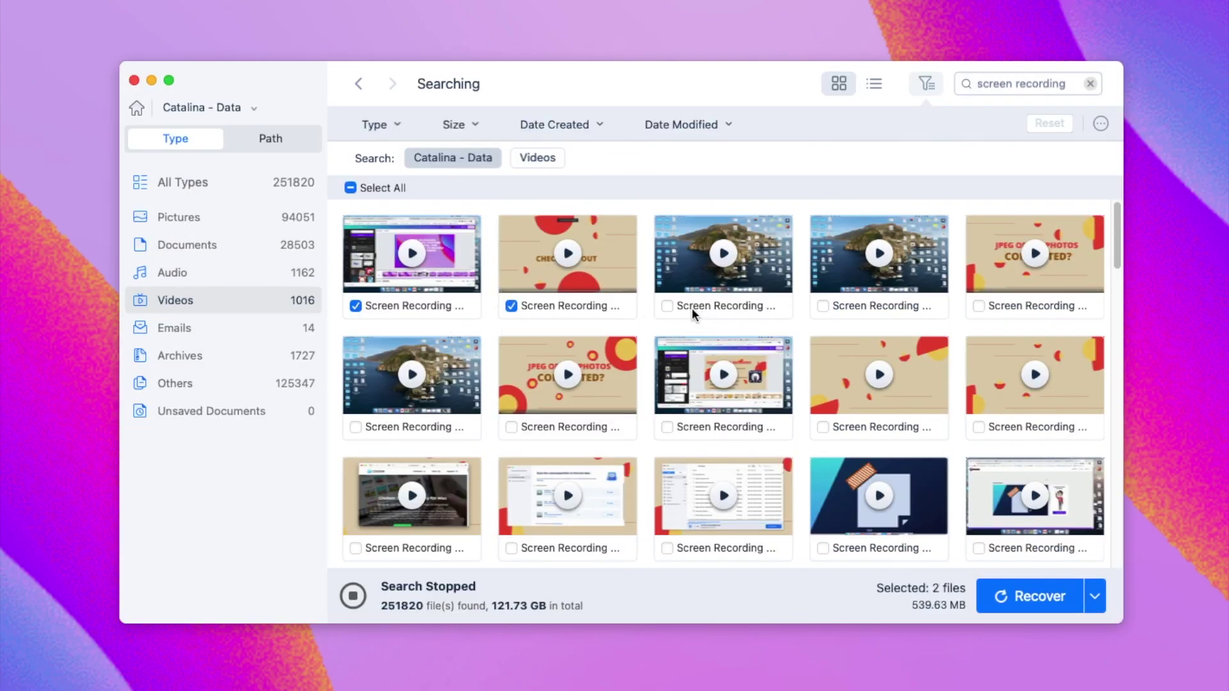
click(666, 306)
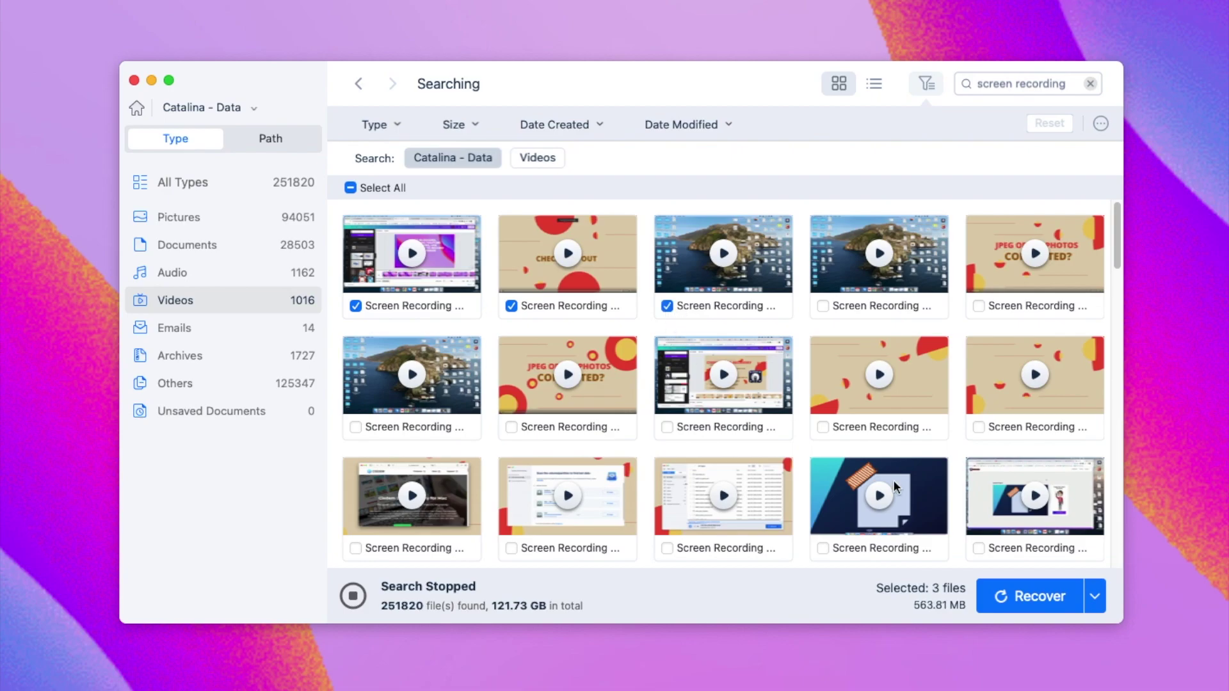
click(1093, 597)
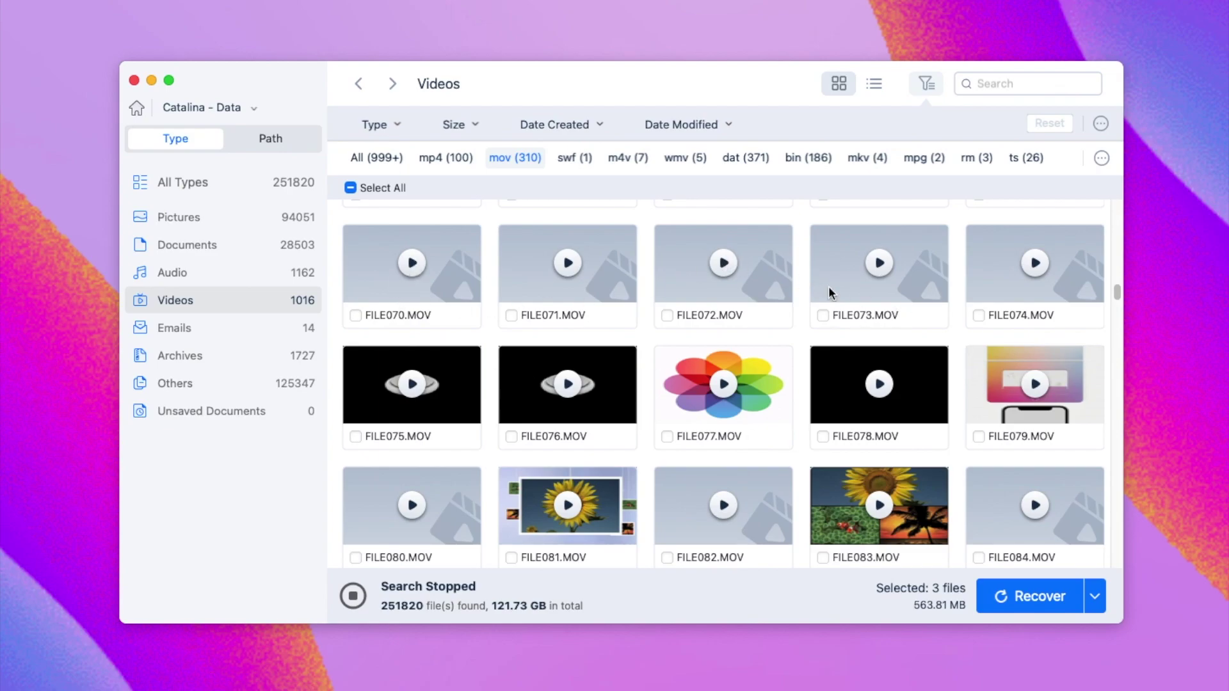
Preview FILE070.MOV, then also select FILE070, FILE071 and FILE072.MOV
click(419, 272)
click(211, 90)
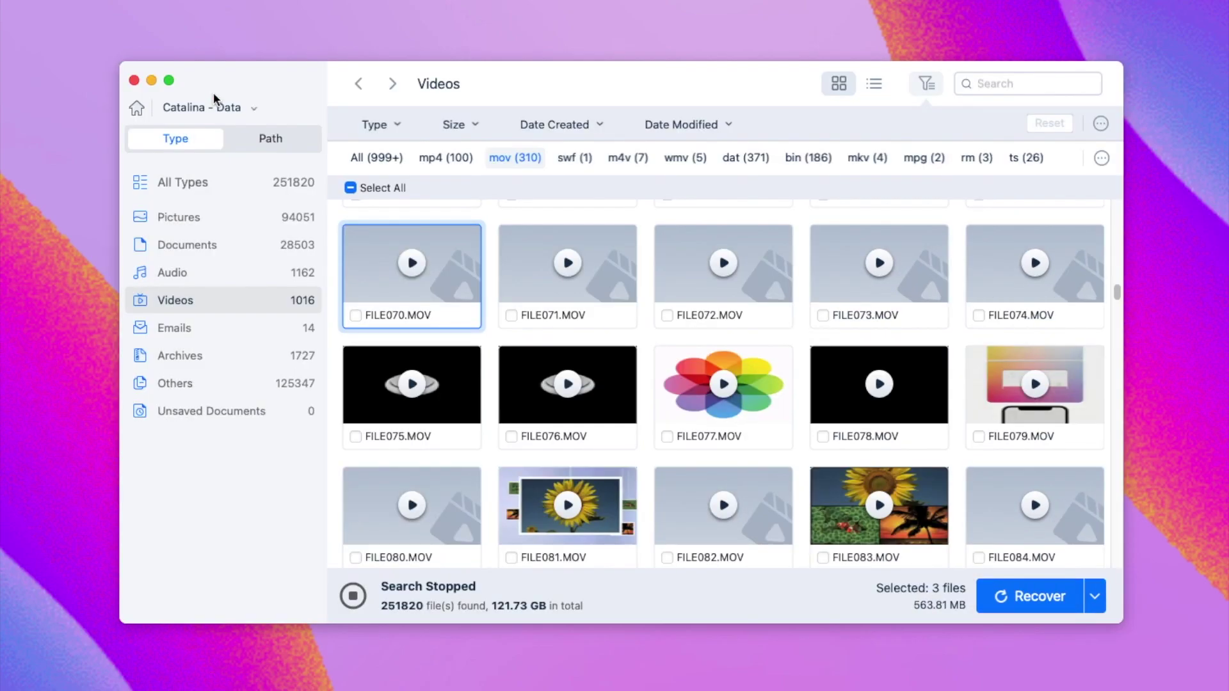
click(355, 315)
click(511, 315)
click(666, 315)
Recover the six selected files (579.09 MB) to the local drive and dismiss the completion message
click(1096, 597)
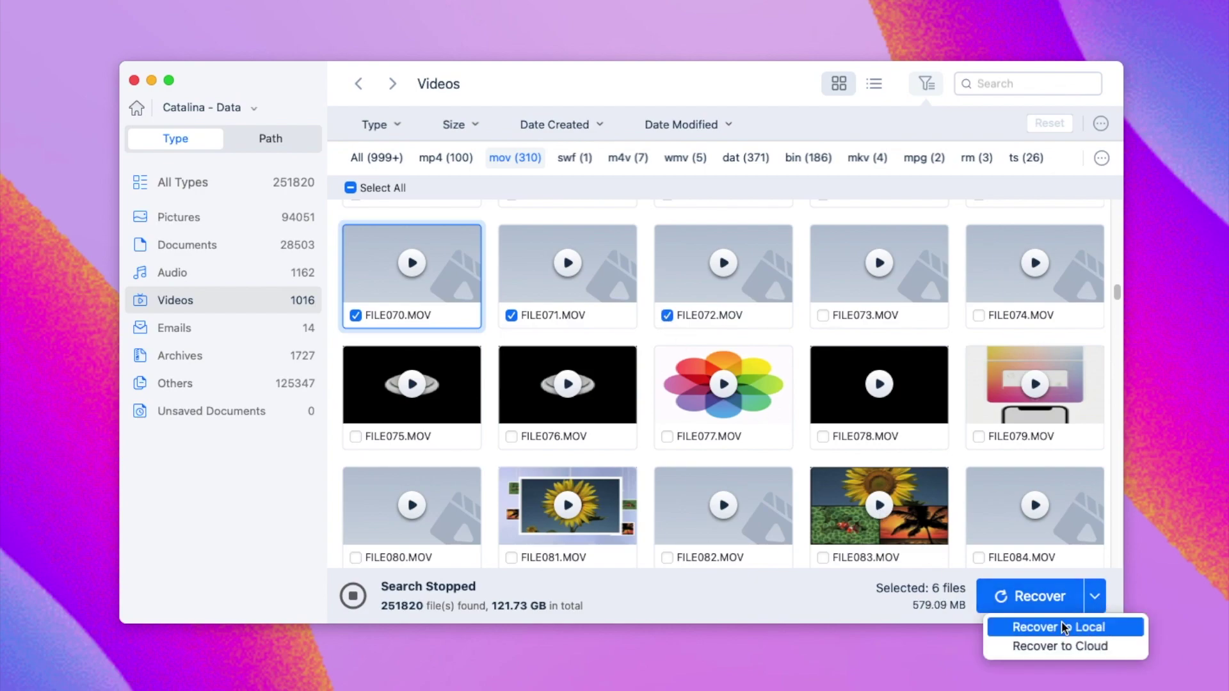
click(1061, 626)
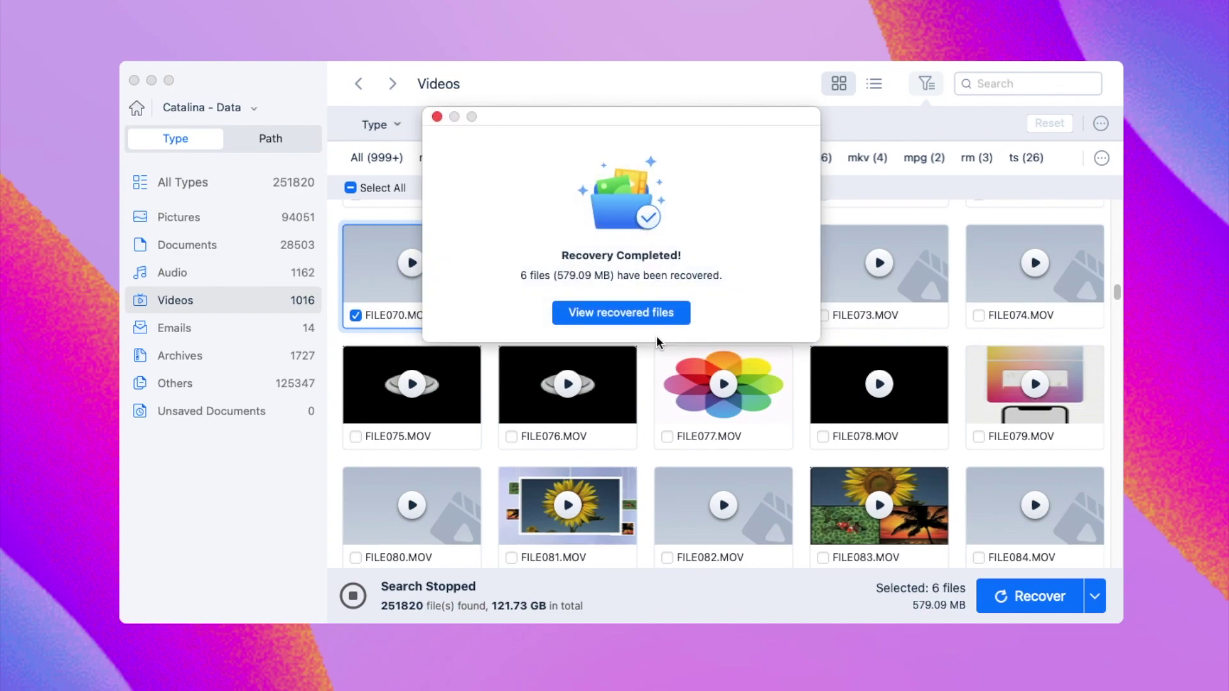
click(631, 313)
click(437, 116)
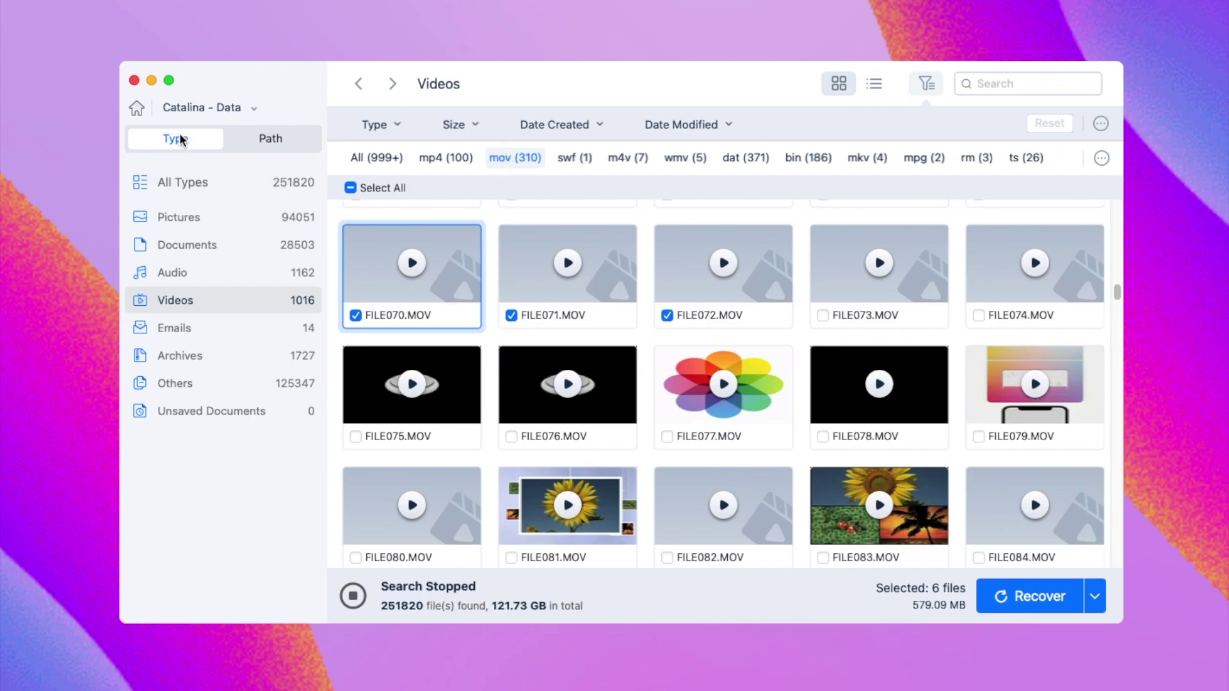
Leave the scan results for the start page and switch to the Video Repair page
click(137, 109)
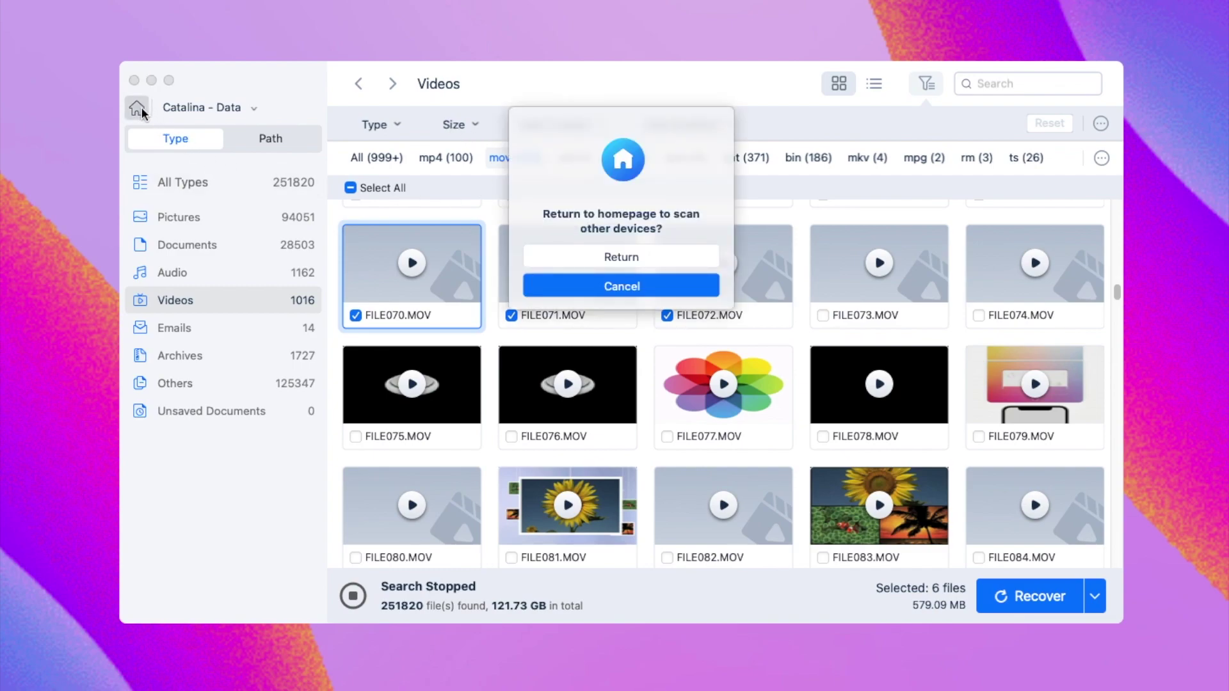
click(636, 256)
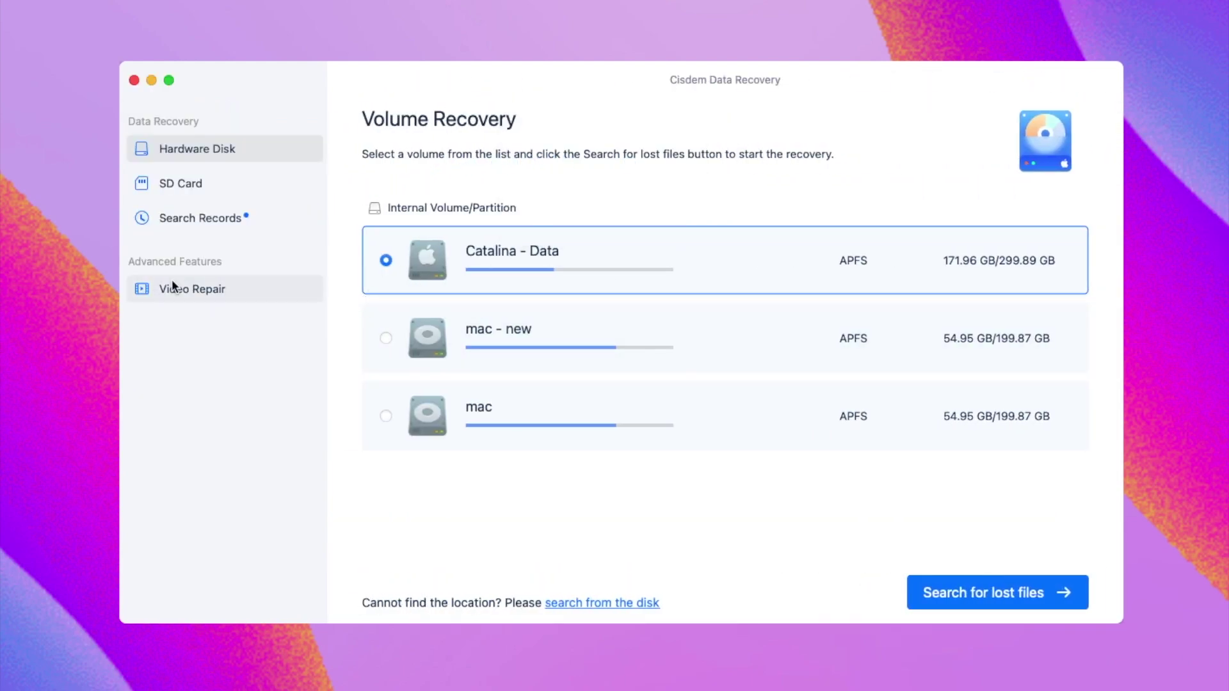
click(189, 289)
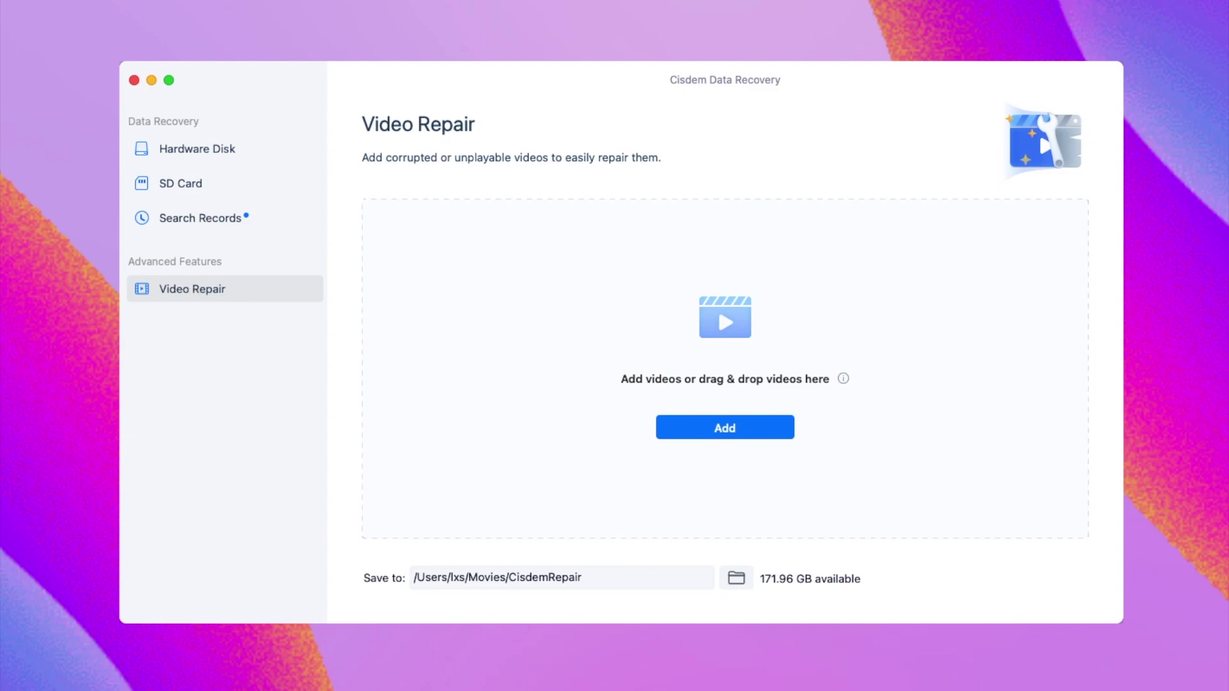
Add FILE070, FILE071 and FILE072.MOV to Video Repair and start repairing all three
drag(5, 557, 633, 380)
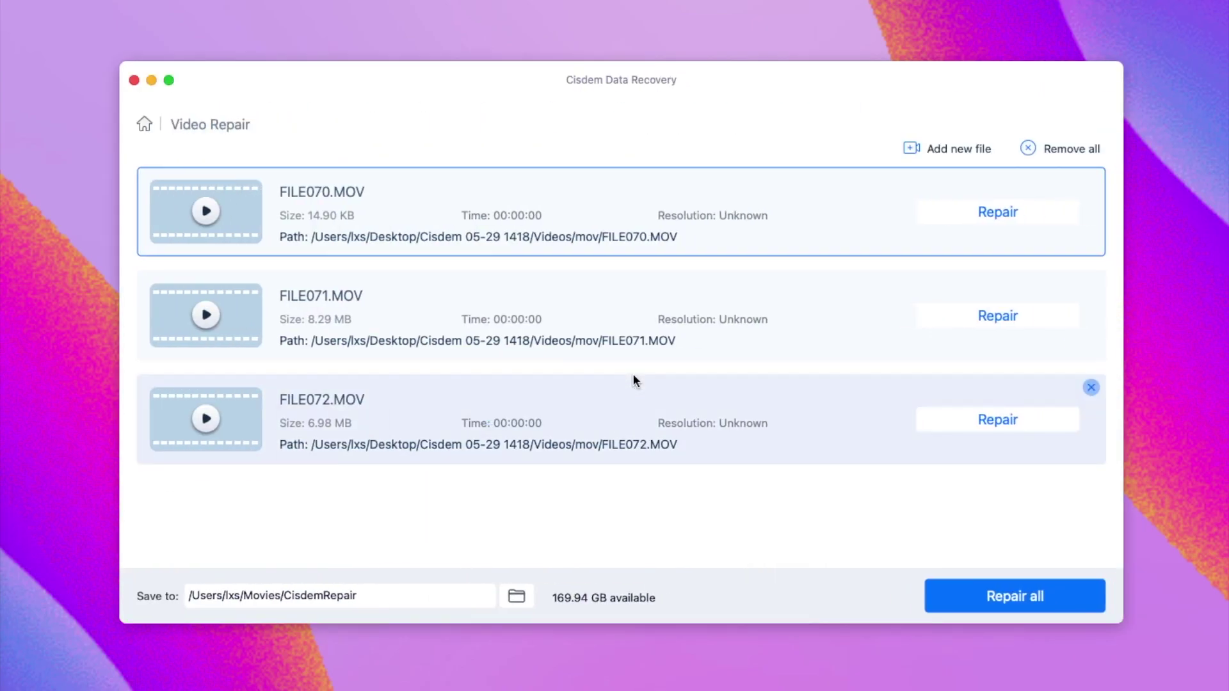
click(633, 377)
click(992, 596)
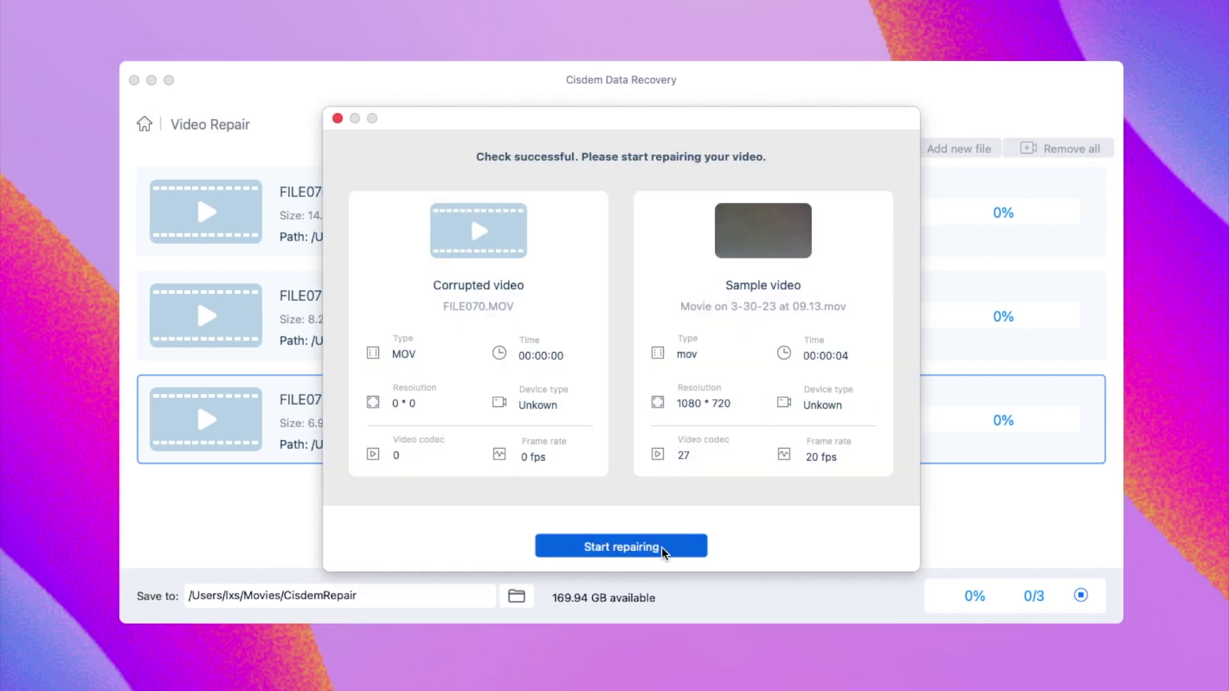
click(659, 547)
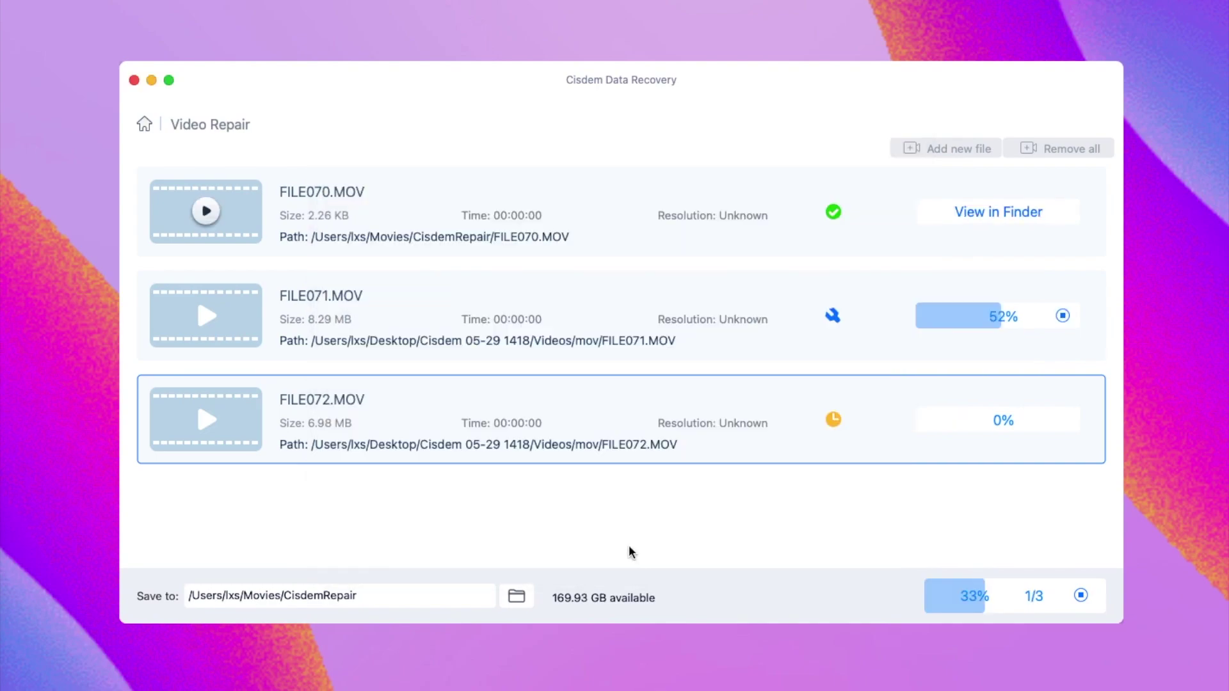